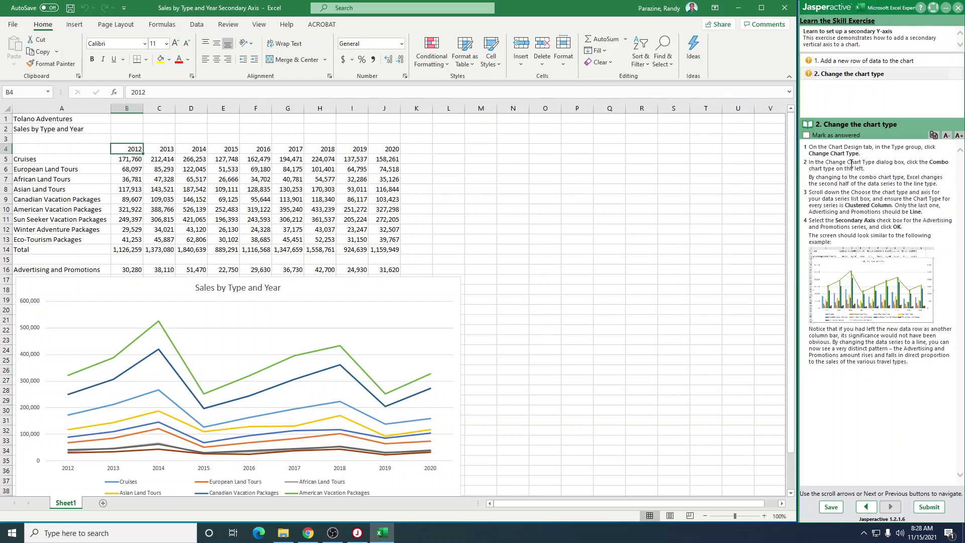
Step: Open the exercise's first task and begin adding a new series to the Sales by Type and Year chart's data source
click(846, 61)
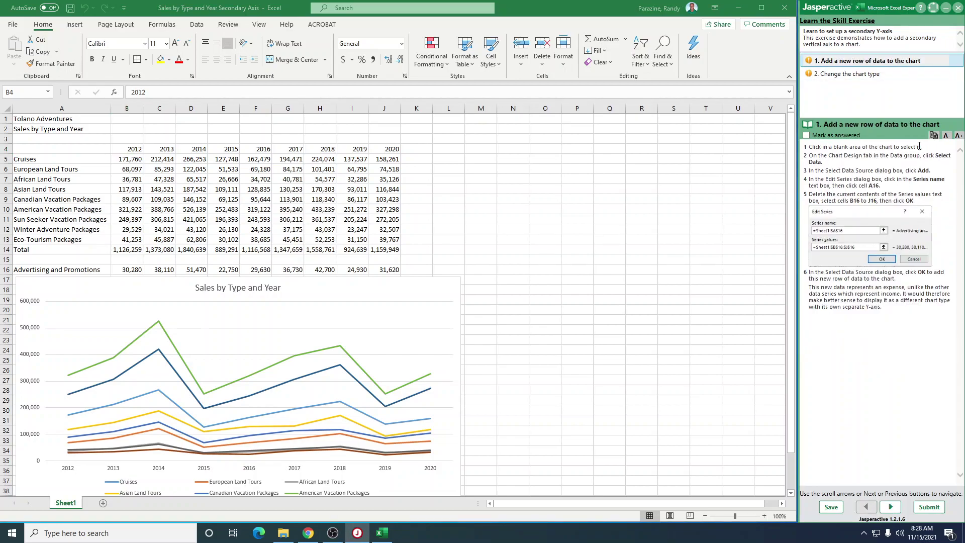
click(292, 320)
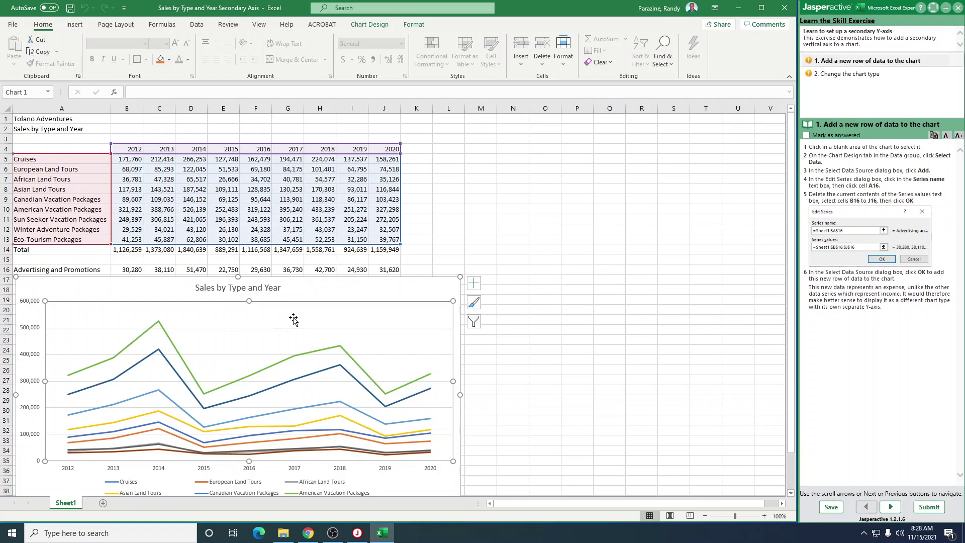
click(372, 27)
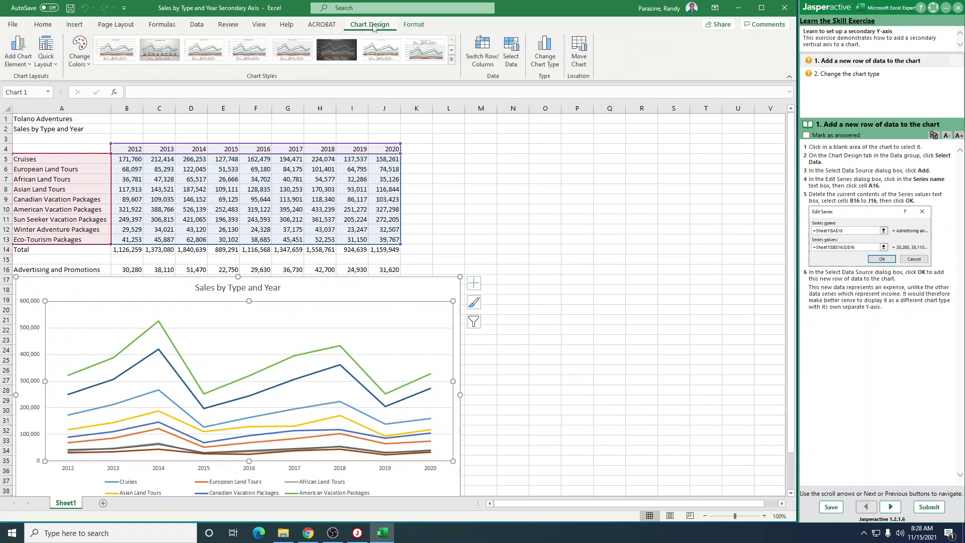
click(511, 50)
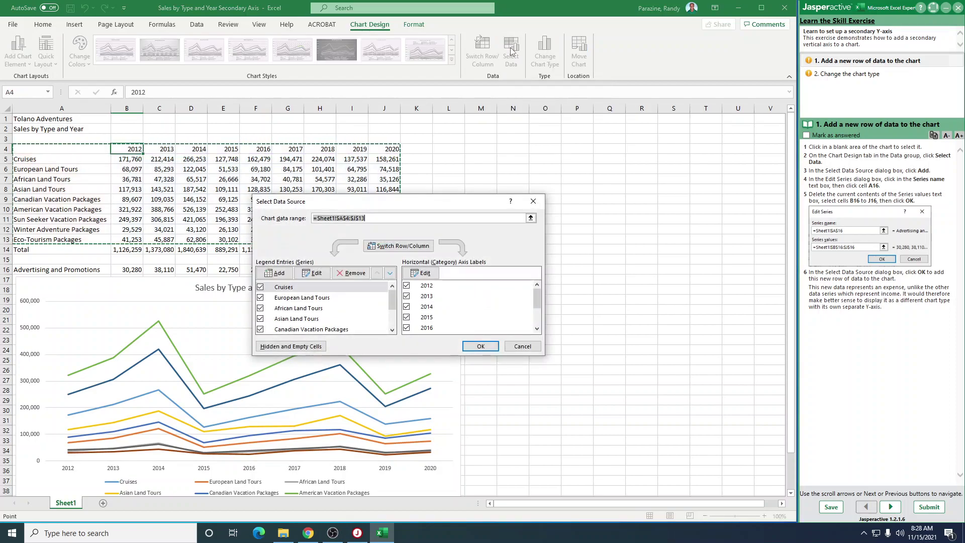
drag(427, 205, 649, 171)
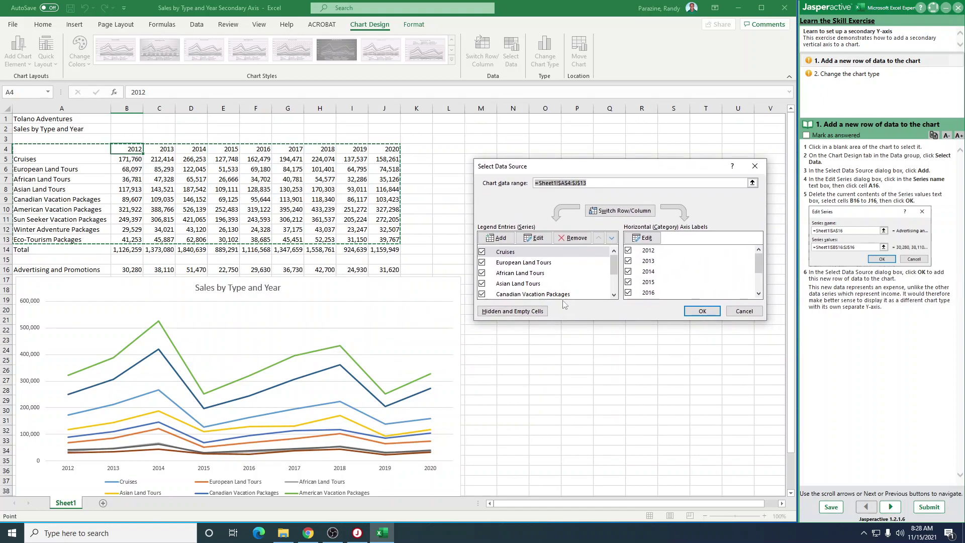
click(496, 239)
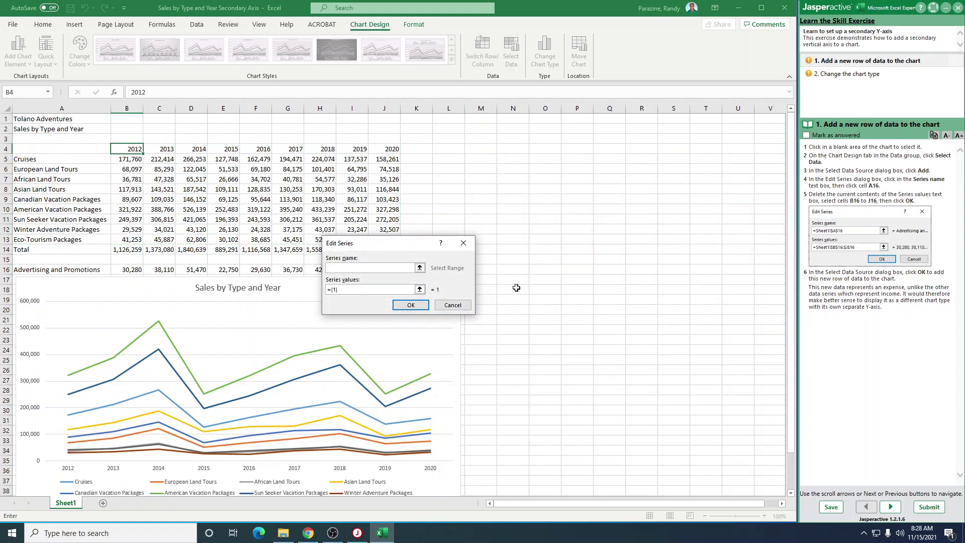
Step: Take the new series' name from cell A16 and clear the default series values
drag(399, 247, 590, 182)
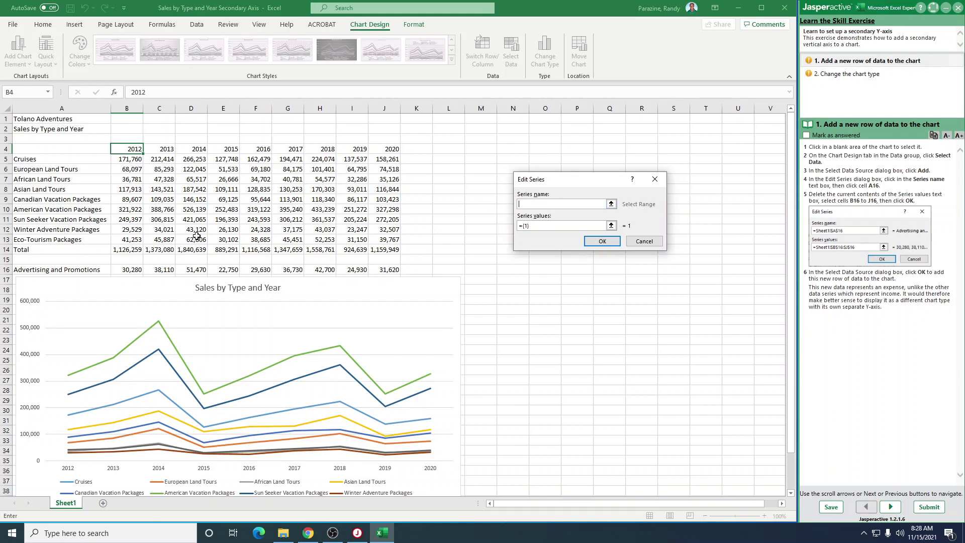
click(62, 271)
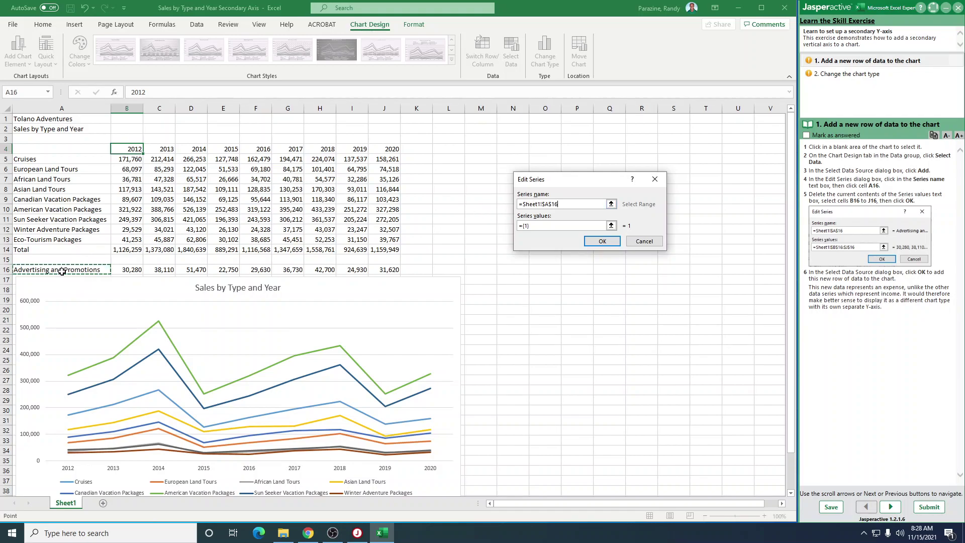
click(523, 226)
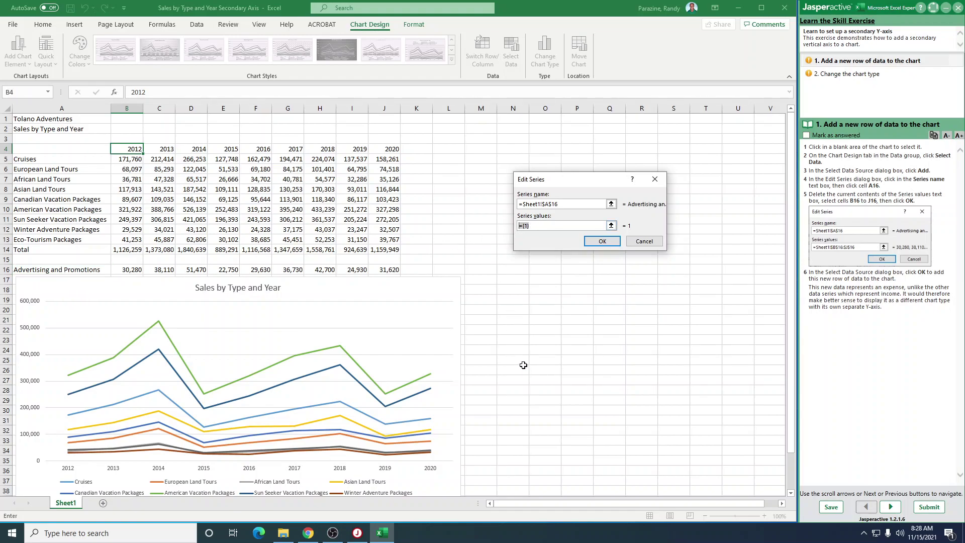
key(Delete)
drag(135, 252, 370, 247)
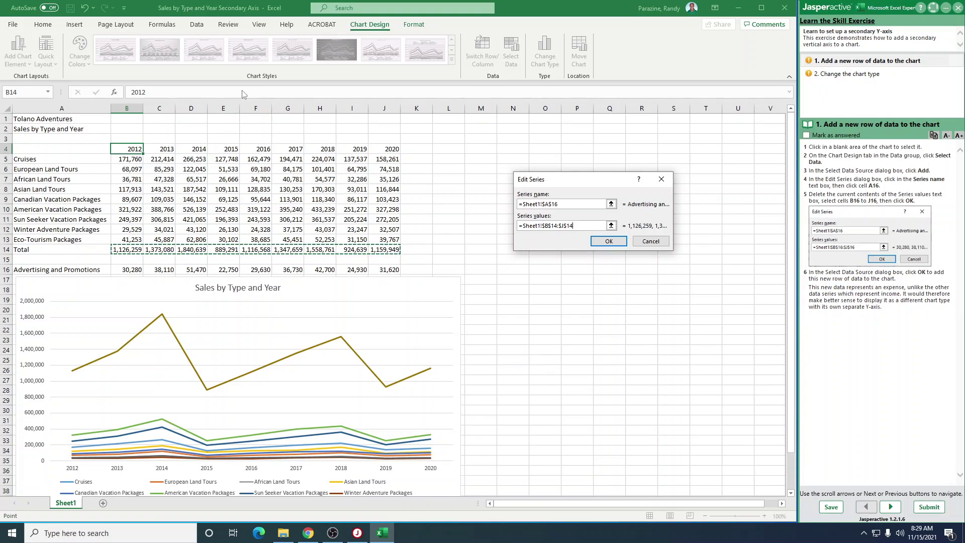
drag(583, 226, 518, 226)
key(Delete)
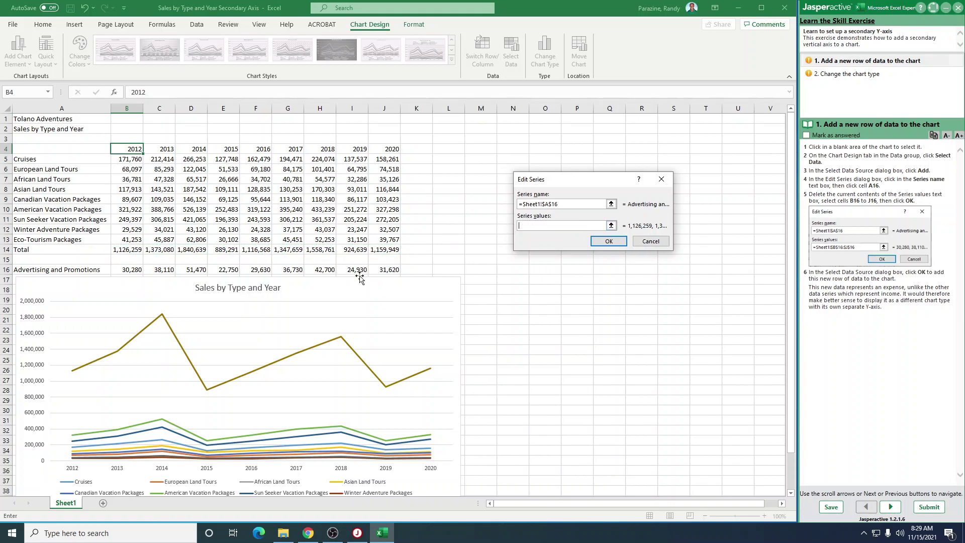
Step: Set the new series' values to B16:J16 on Sheet1 and apply the updated data source to the chart
drag(128, 270, 374, 271)
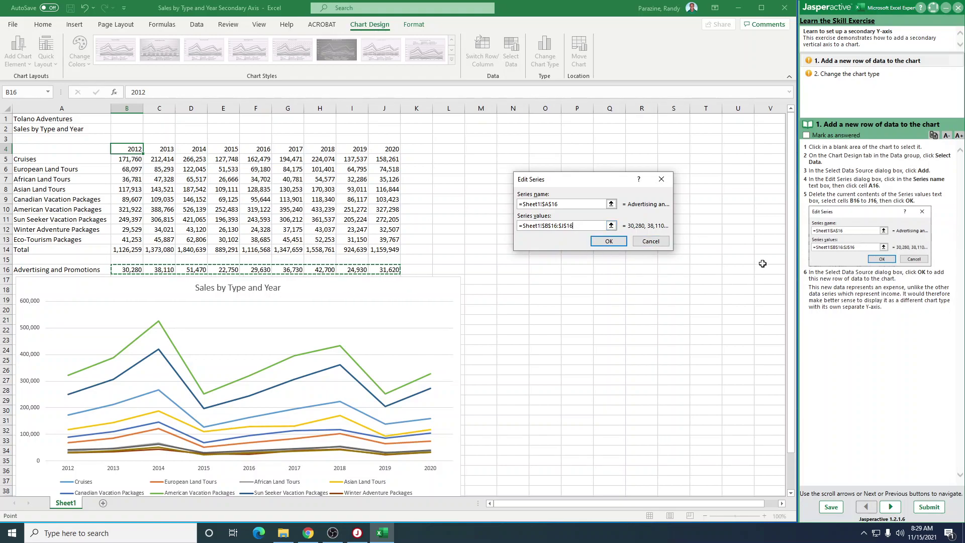
click(607, 241)
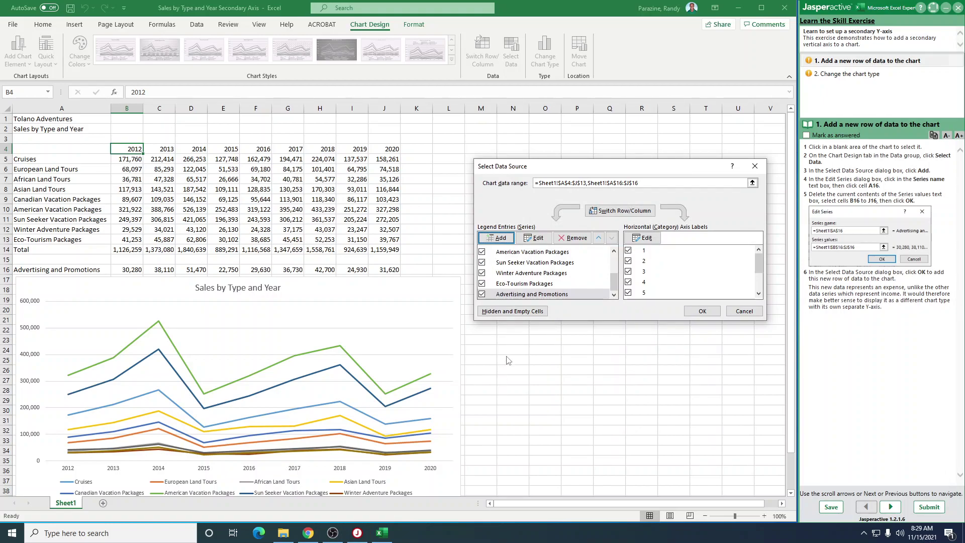
click(704, 311)
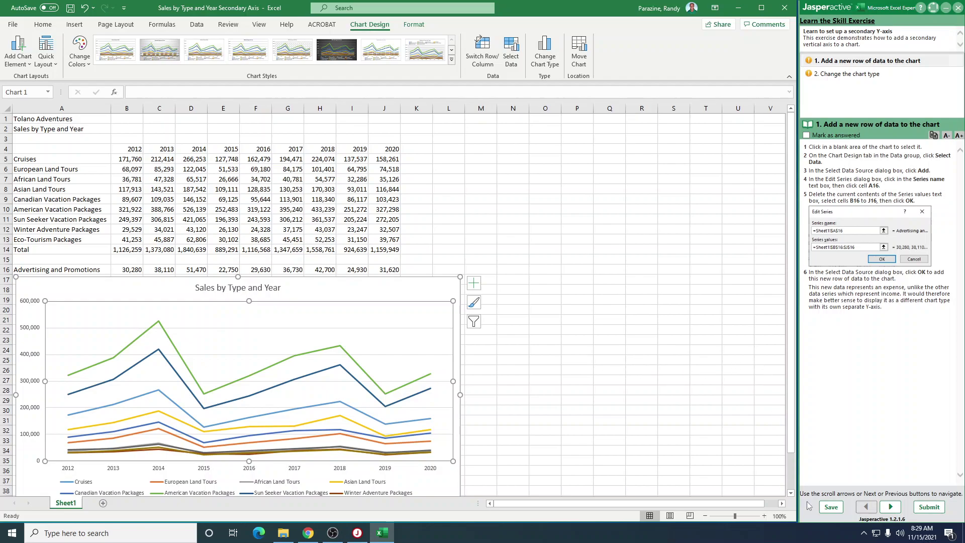
Step: Mark the task of adding a data row as answered and go to the task of changing the chart type
click(807, 136)
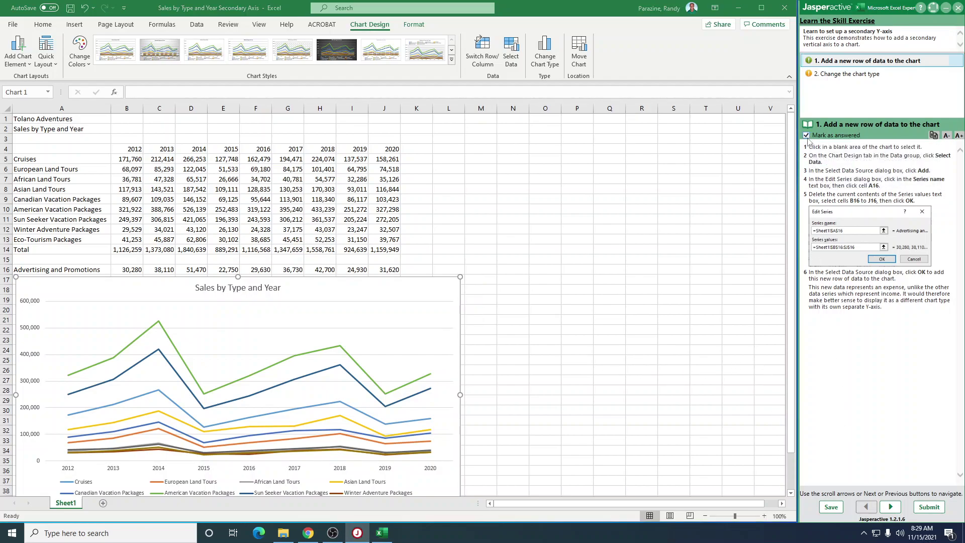
click(891, 508)
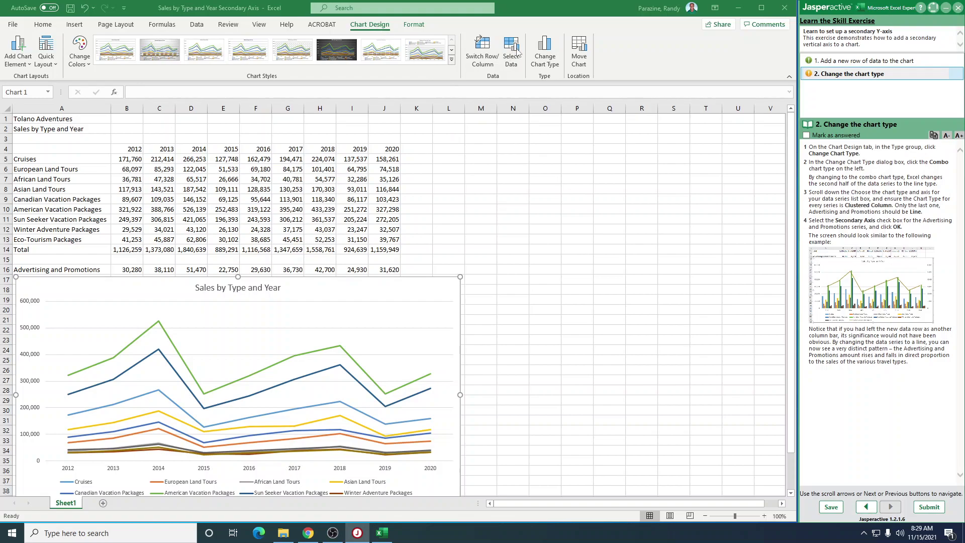
Step: Change the chart to a Combo type and set the Winter Adventure Packages and Eco-Tourism Packages series to Clustered Column
click(544, 51)
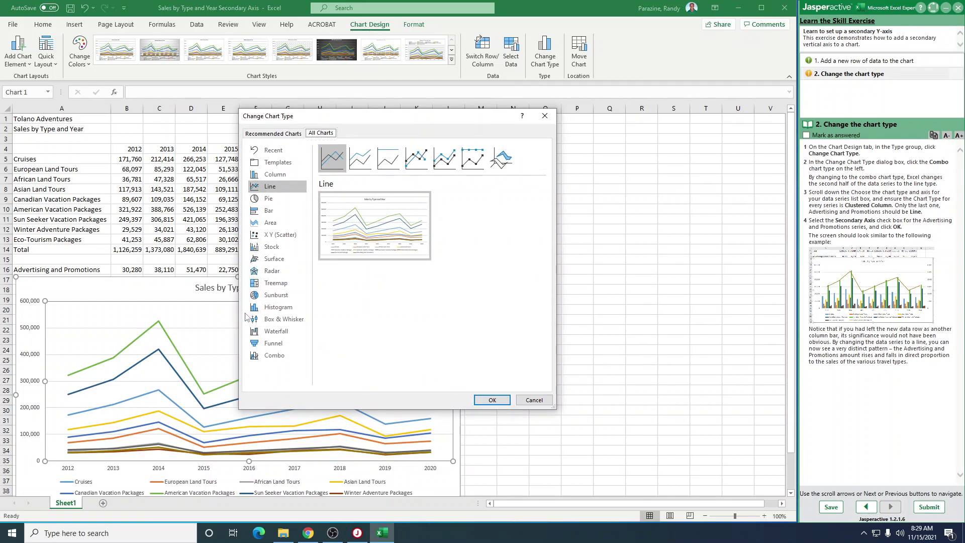
click(268, 358)
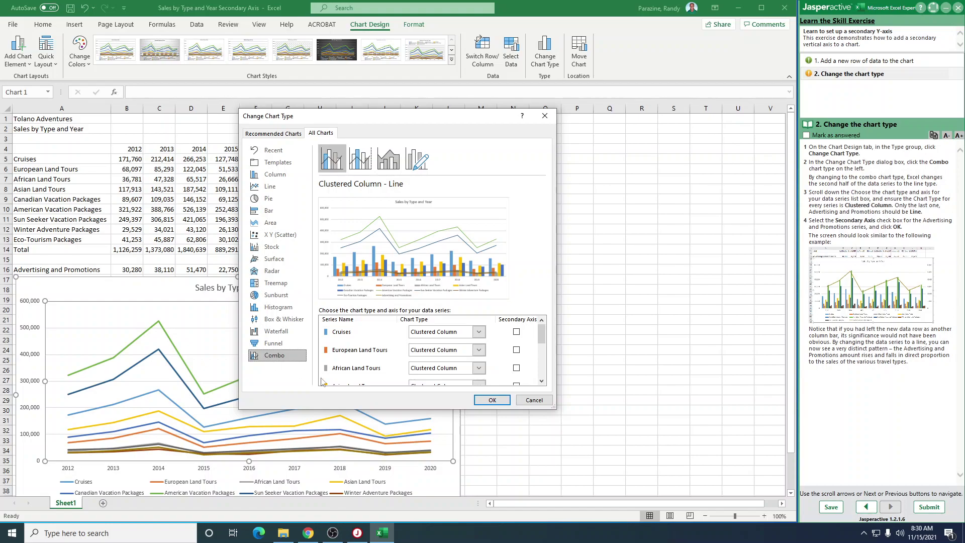
scroll(453, 349, down, 4)
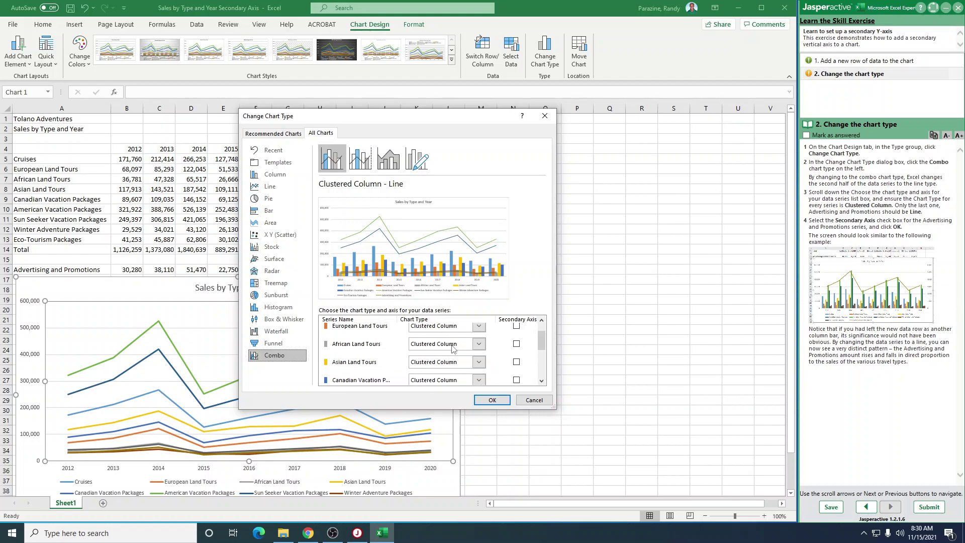
scroll(453, 349, down, 2)
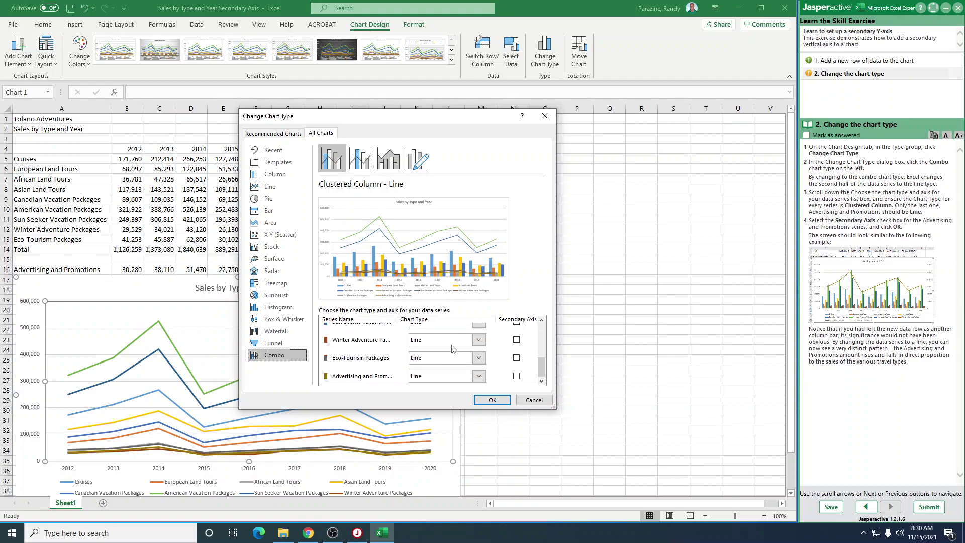
scroll(453, 349, down, 1)
click(468, 340)
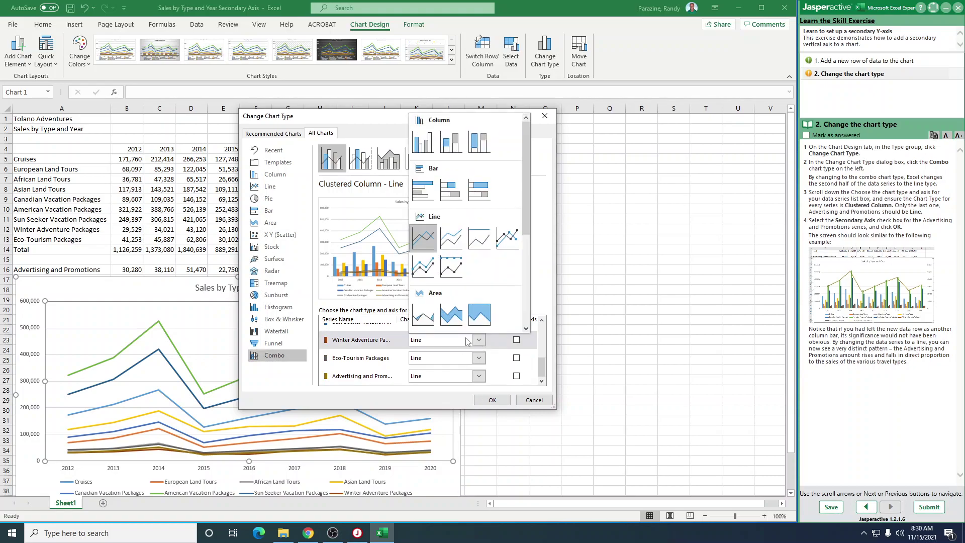
click(429, 137)
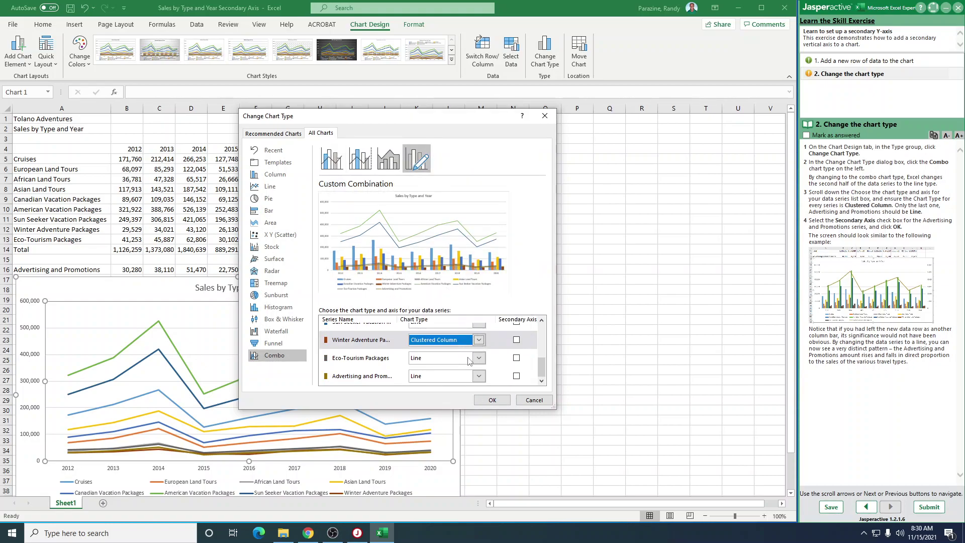
click(477, 358)
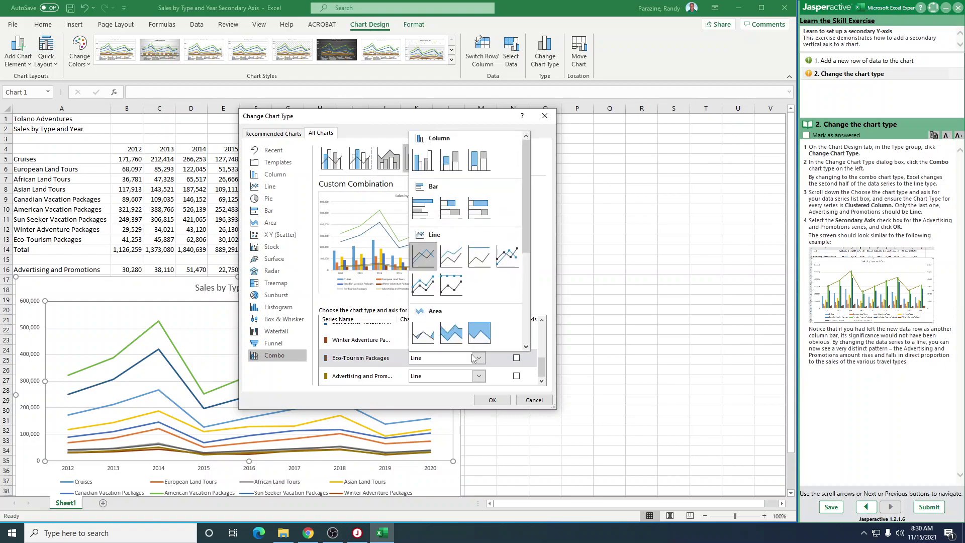
click(423, 160)
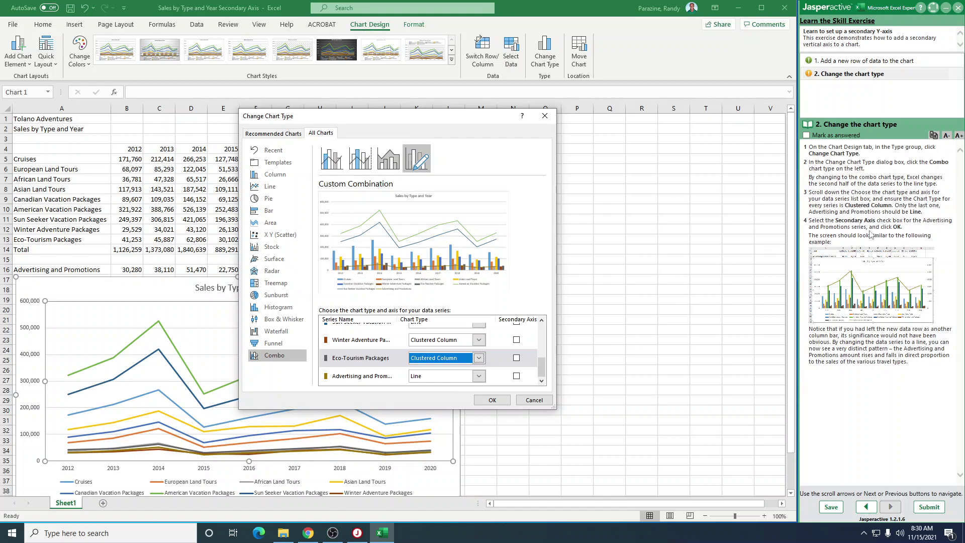
Step: Plot the Advertising and Promotions series on the secondary axis and apply the chart type change
click(516, 376)
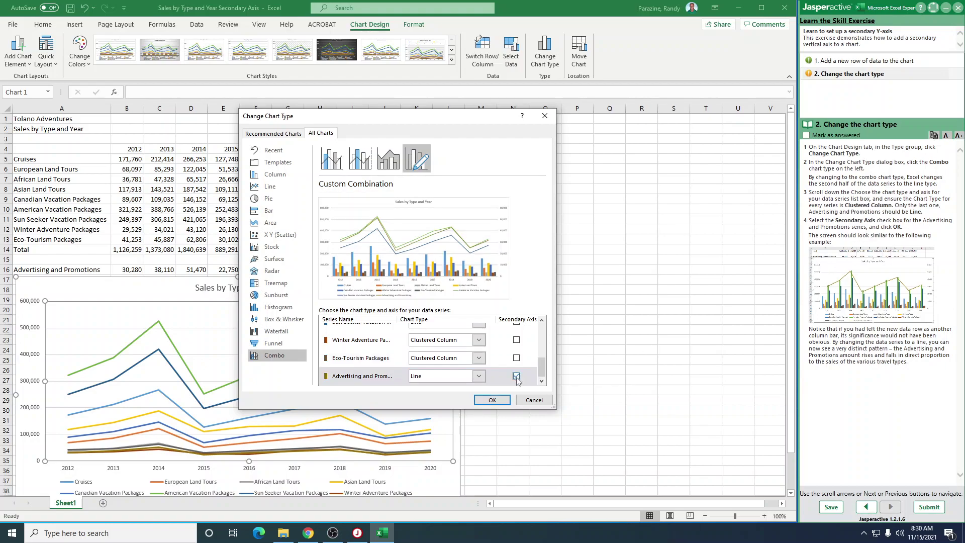
click(495, 400)
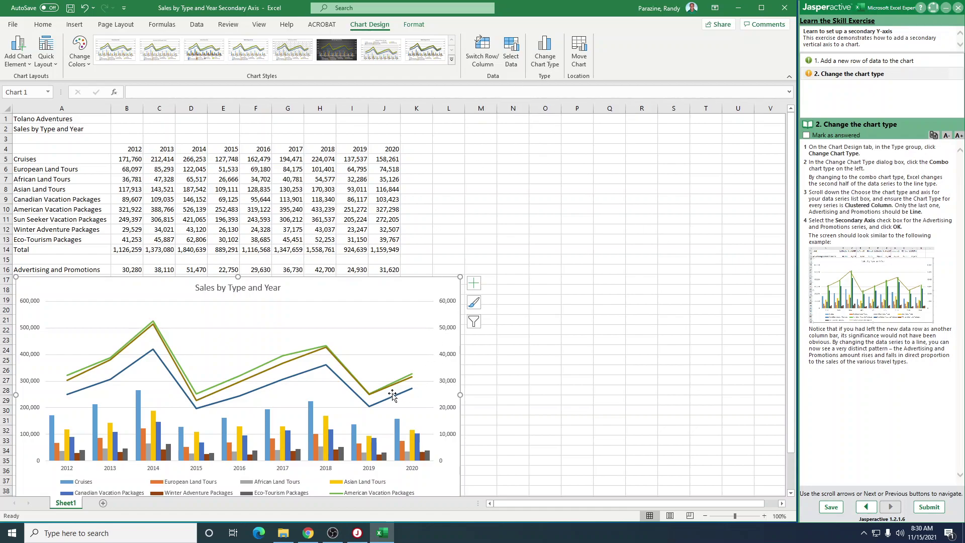
Step: Set the American Vacation Packages and Sun Seeker Vacation Packages series to Clustered Column in the combo chart and apply
click(511, 60)
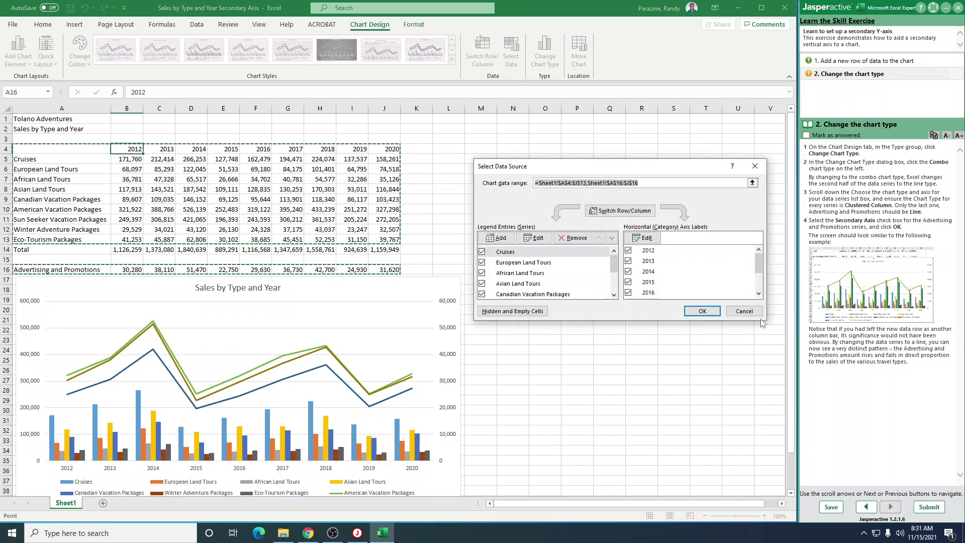
key(Escape)
click(550, 70)
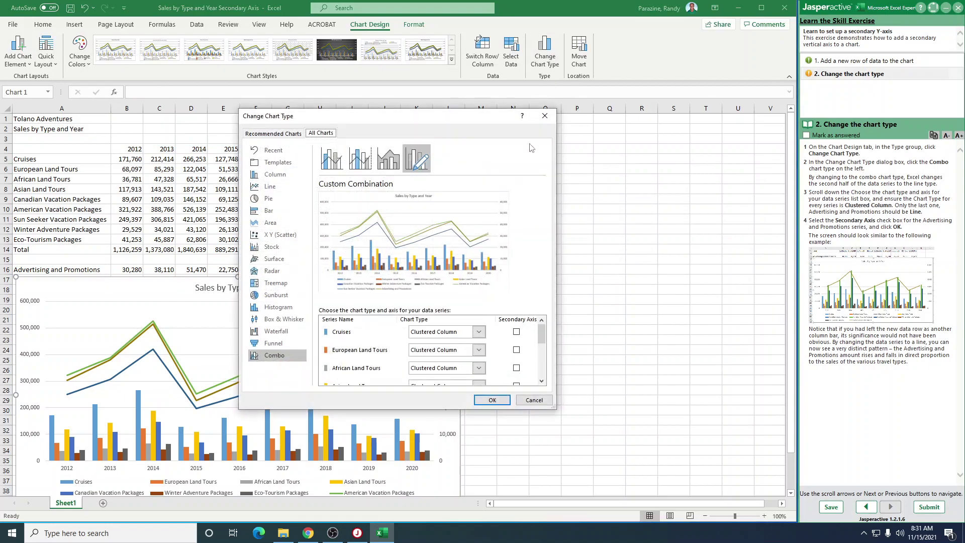
scroll(442, 336, down, 4)
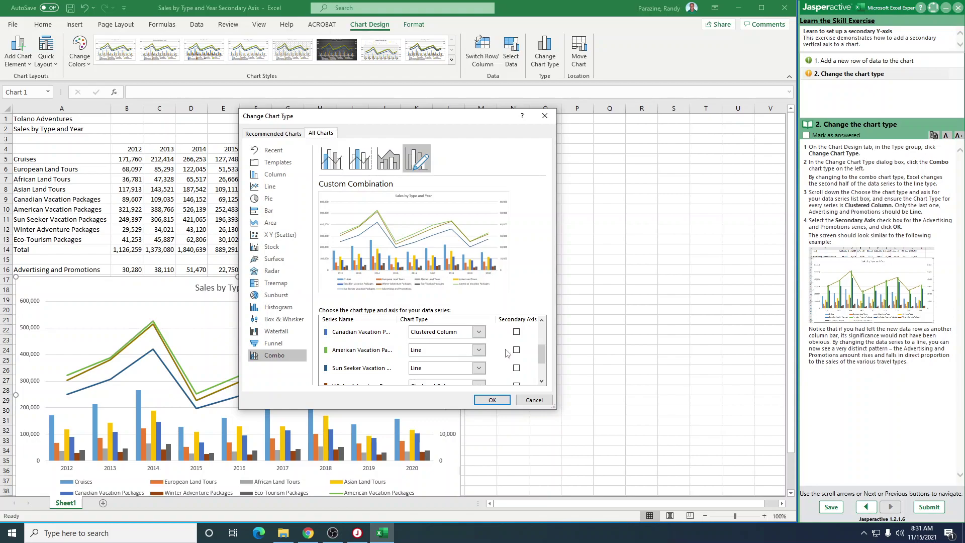
click(480, 351)
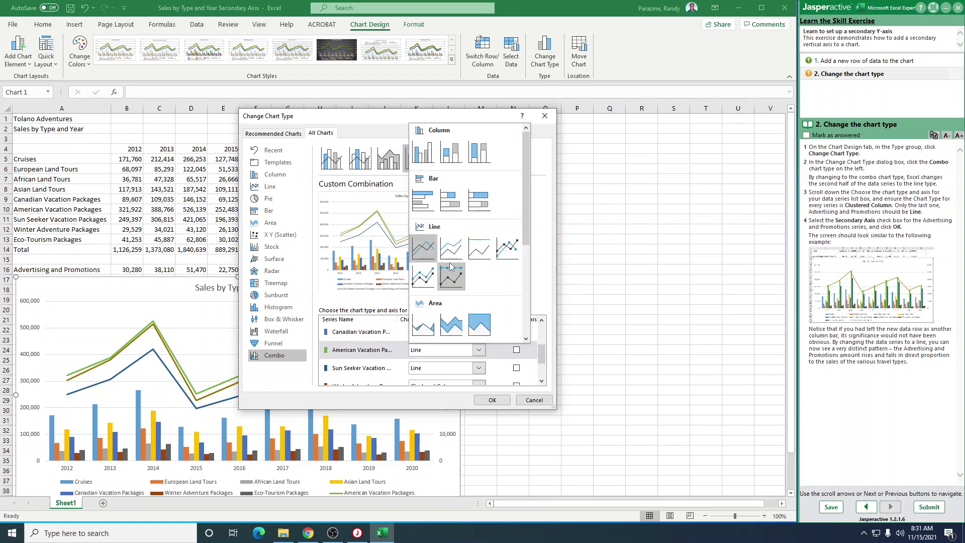
click(422, 151)
click(480, 370)
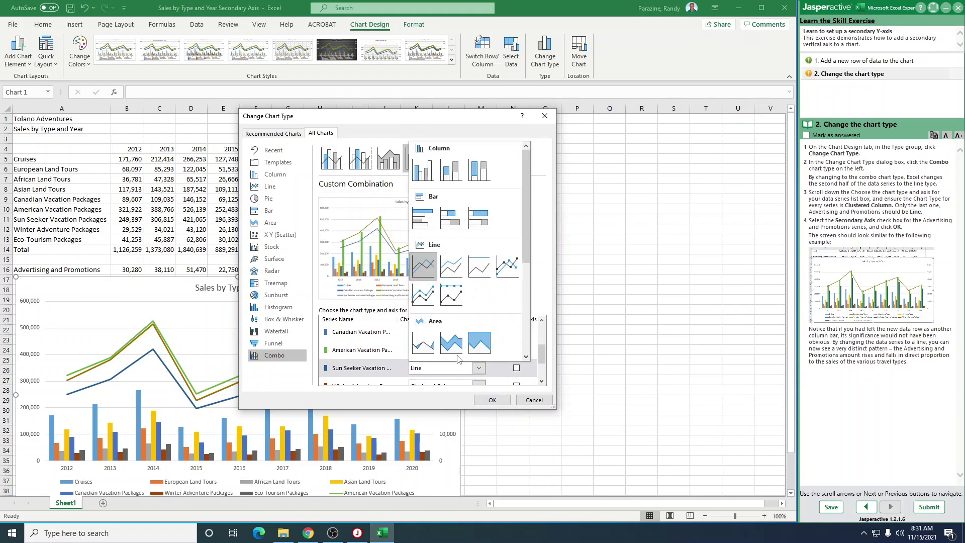
click(422, 171)
scroll(438, 347, down, 3)
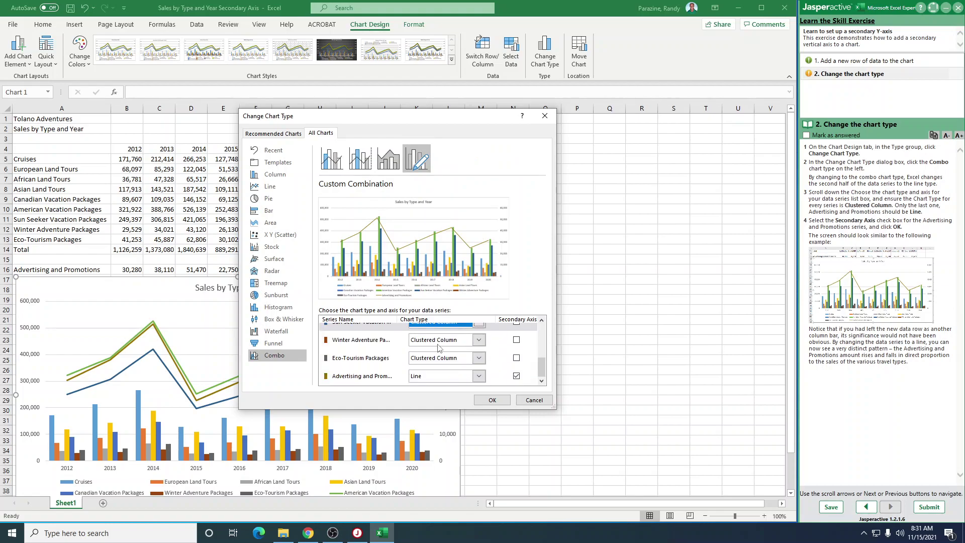
click(495, 401)
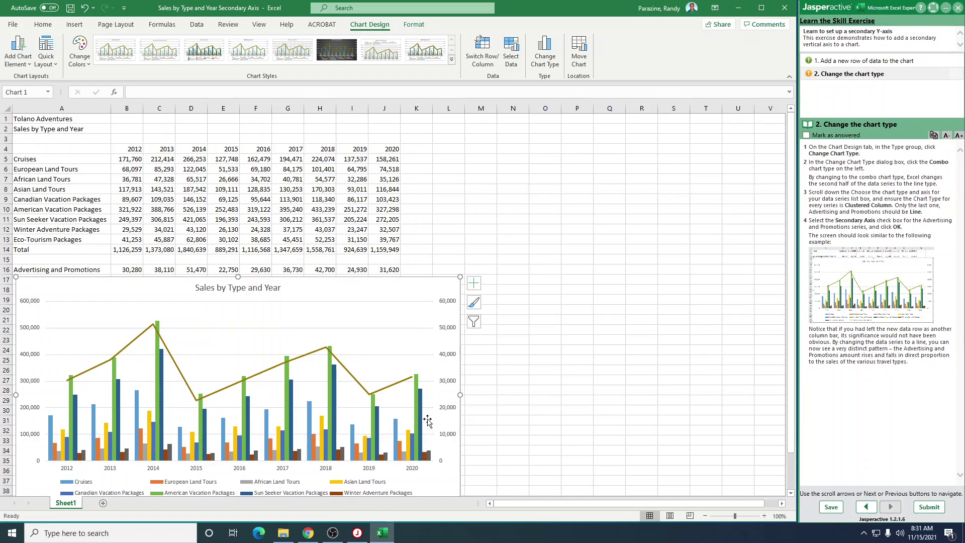
Step: Submit the completed exercise for grading and confirm the submission
click(931, 508)
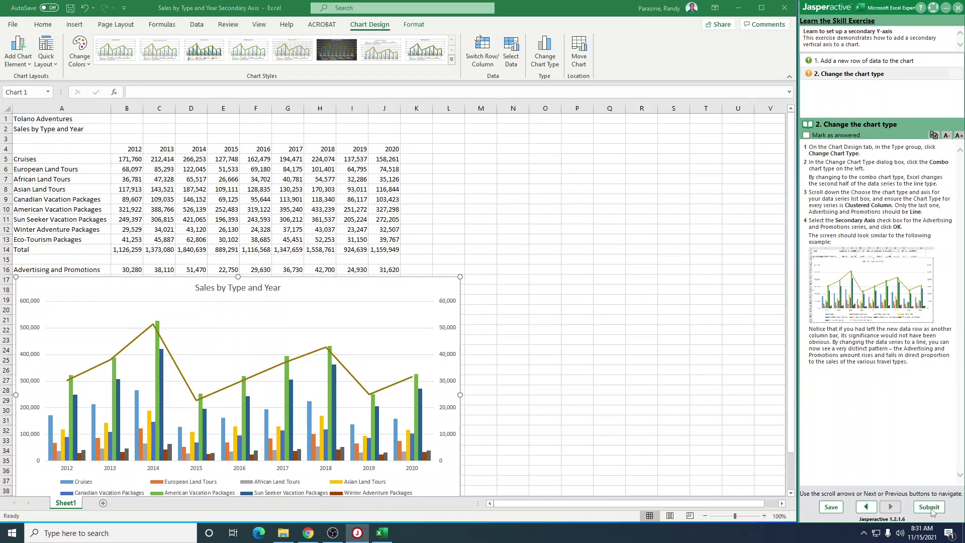
click(515, 304)
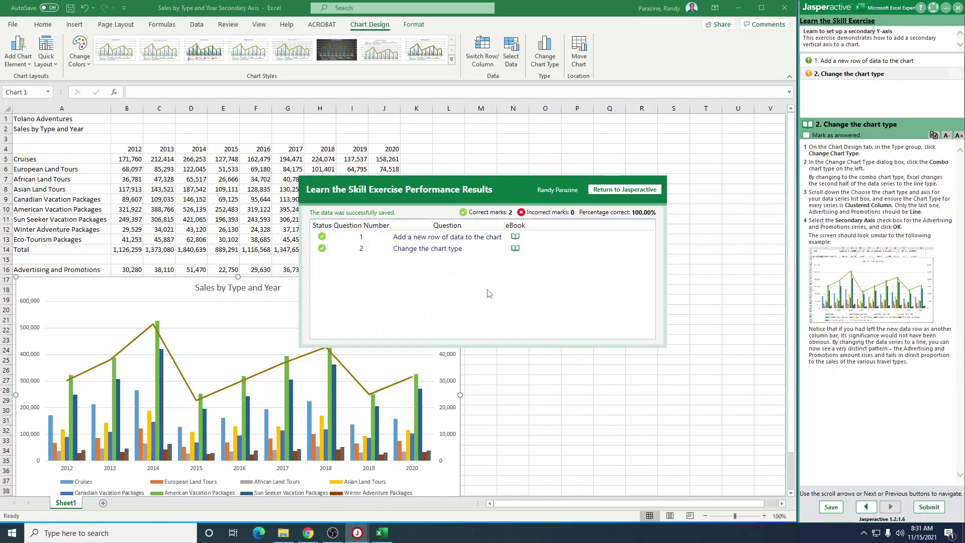
click(334, 535)
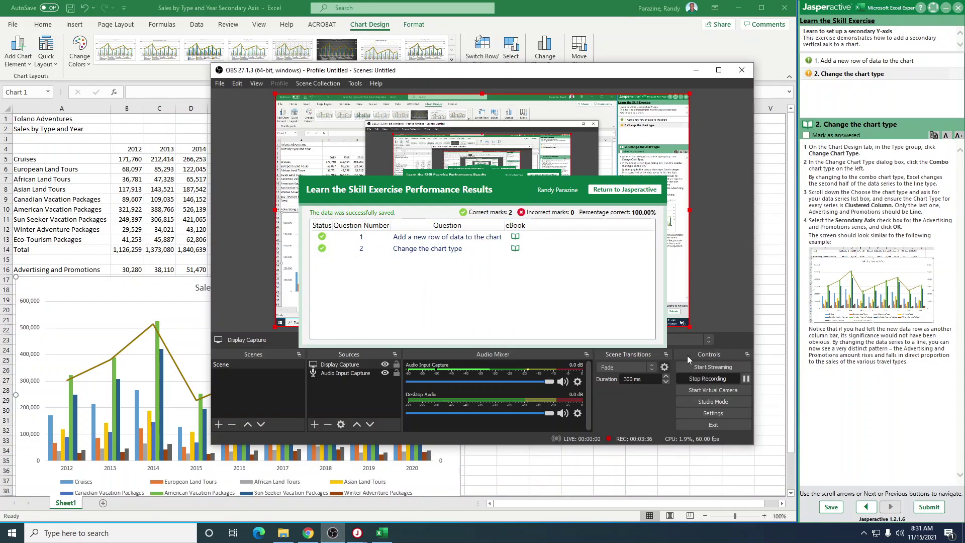